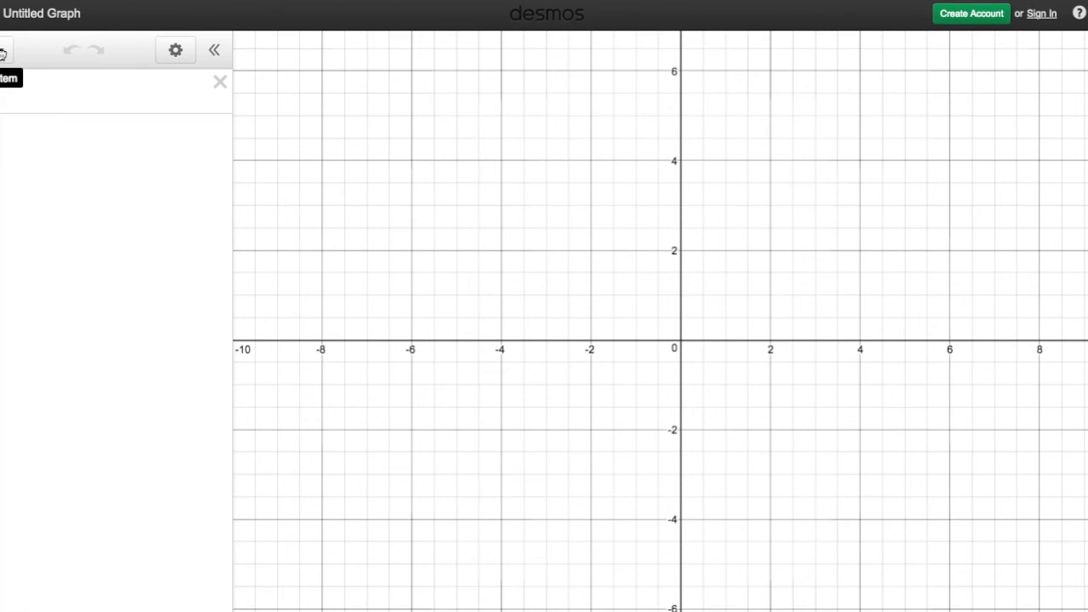
Insert a table and fill its first row with x 90 and y 60.
{"action": "left_click", "coordinate": [4, 54]}
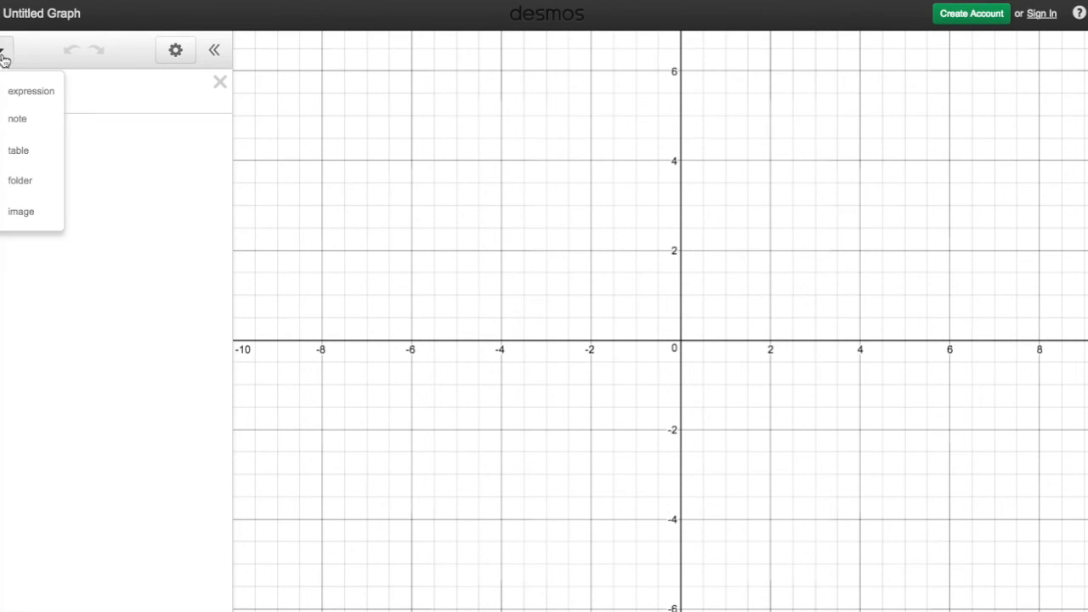
{"action": "left_click", "coordinate": [19, 149]}
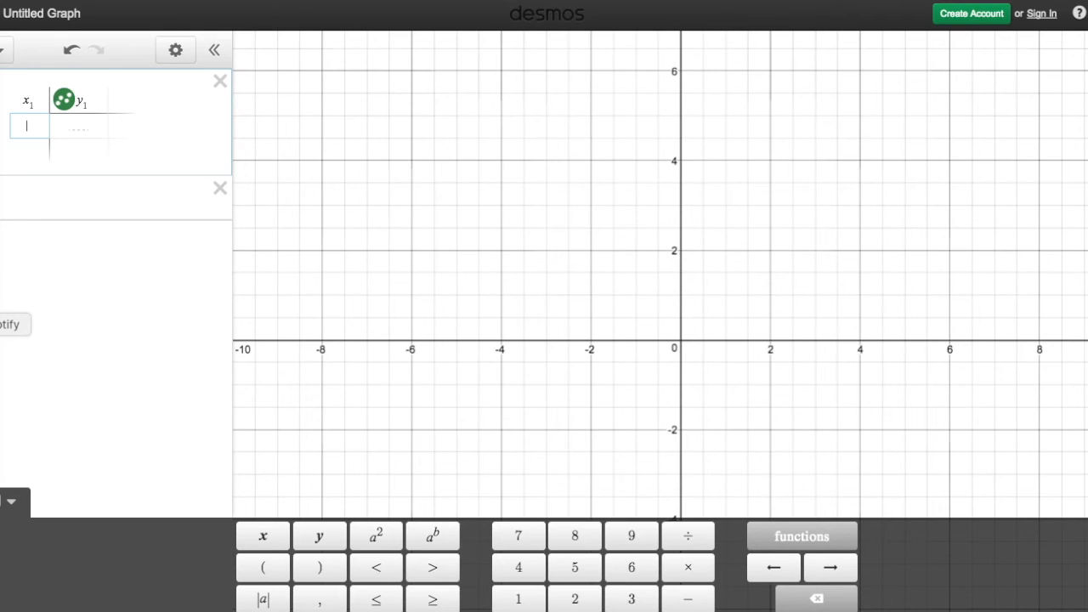
{"action": "type", "text": "90"}
{"action": "key", "text": "Right"}
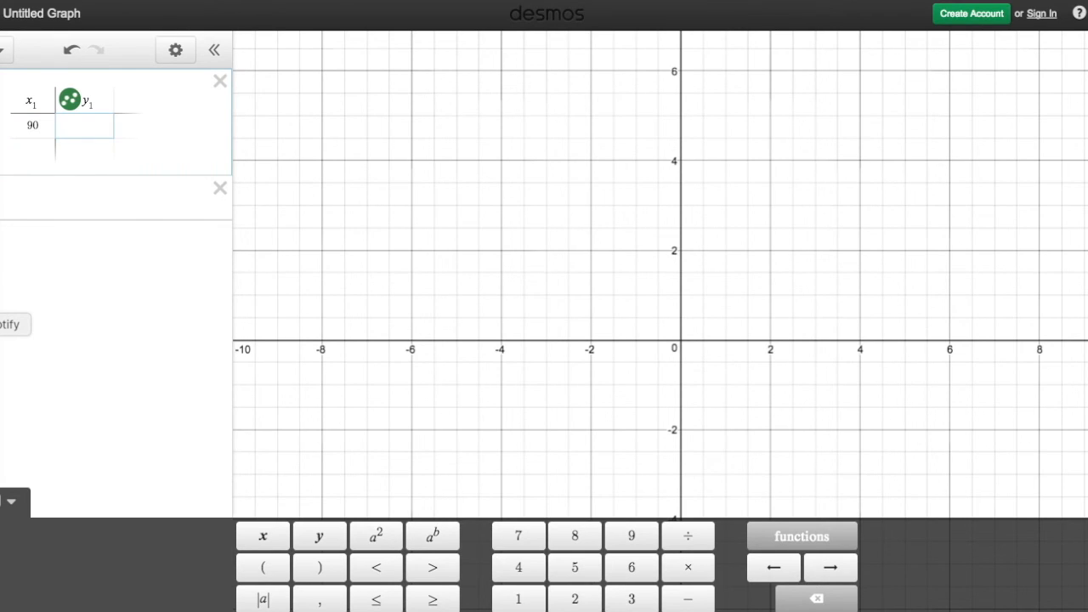
{"action": "type", "text": "60"}
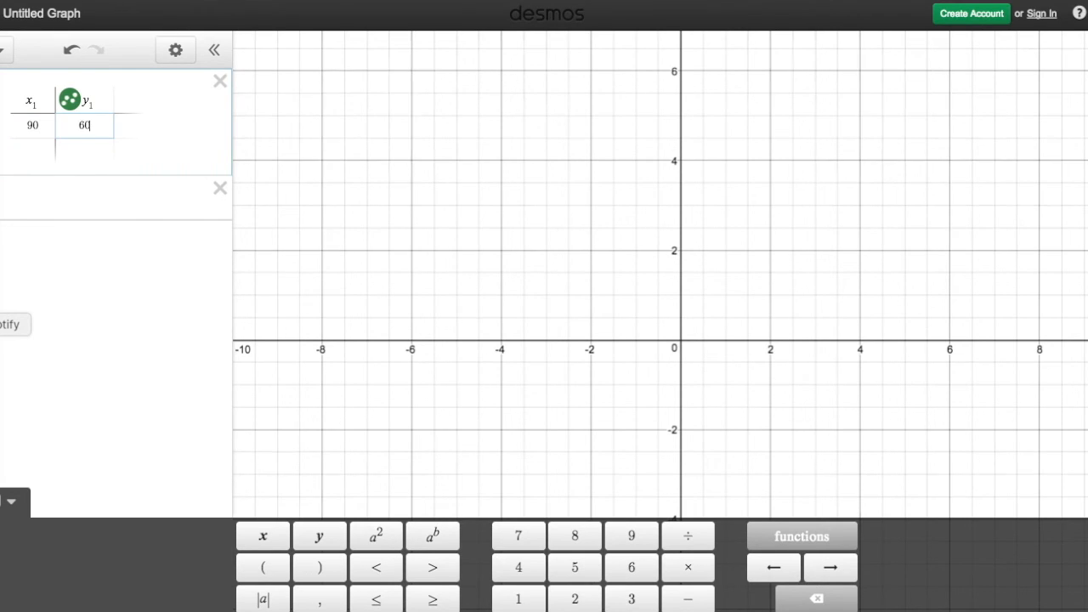
{"action": "key", "text": "Return"}
Add the data rows (1, 40) and (10, 44) to the table.
{"action": "type", "text": "1"}
{"action": "key", "text": "Tab"}
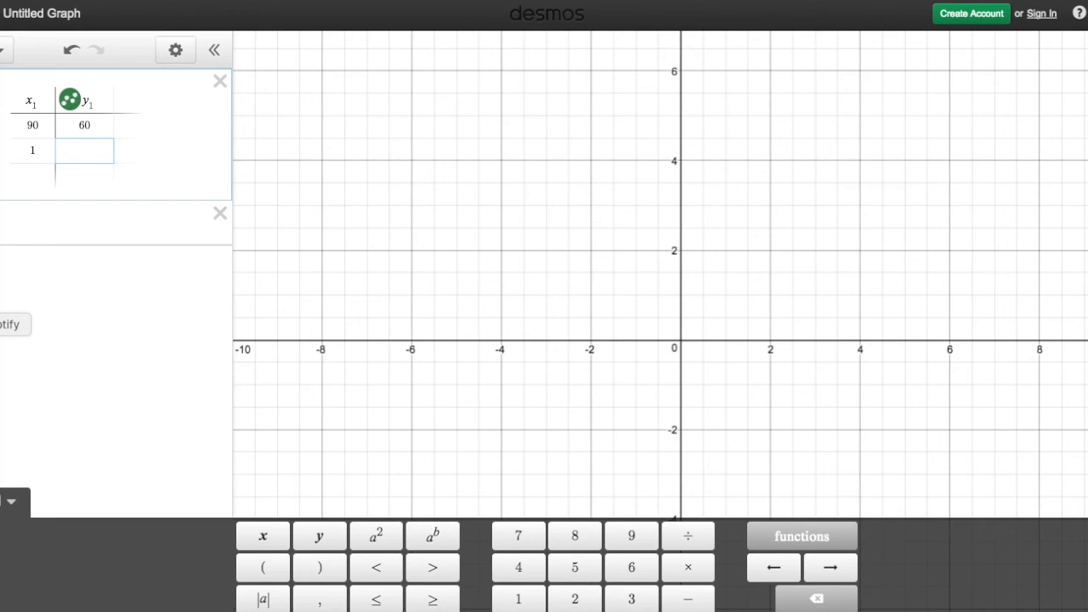
{"action": "type", "text": "40"}
{"action": "key", "text": "Return"}
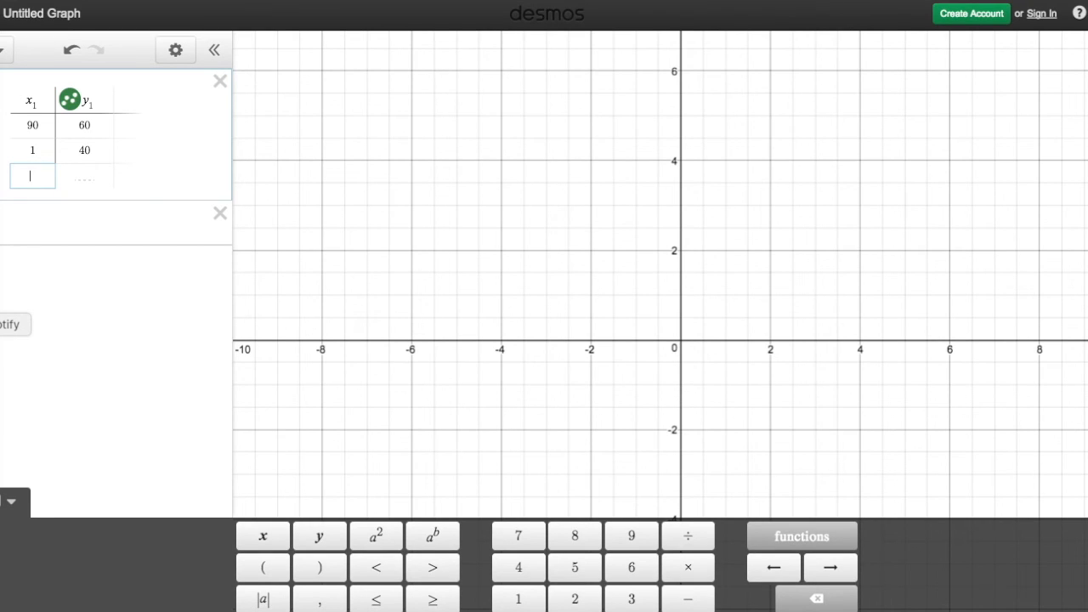
{"action": "type", "text": "10"}
{"action": "key", "text": "Tab"}
{"action": "type", "text": "44"}
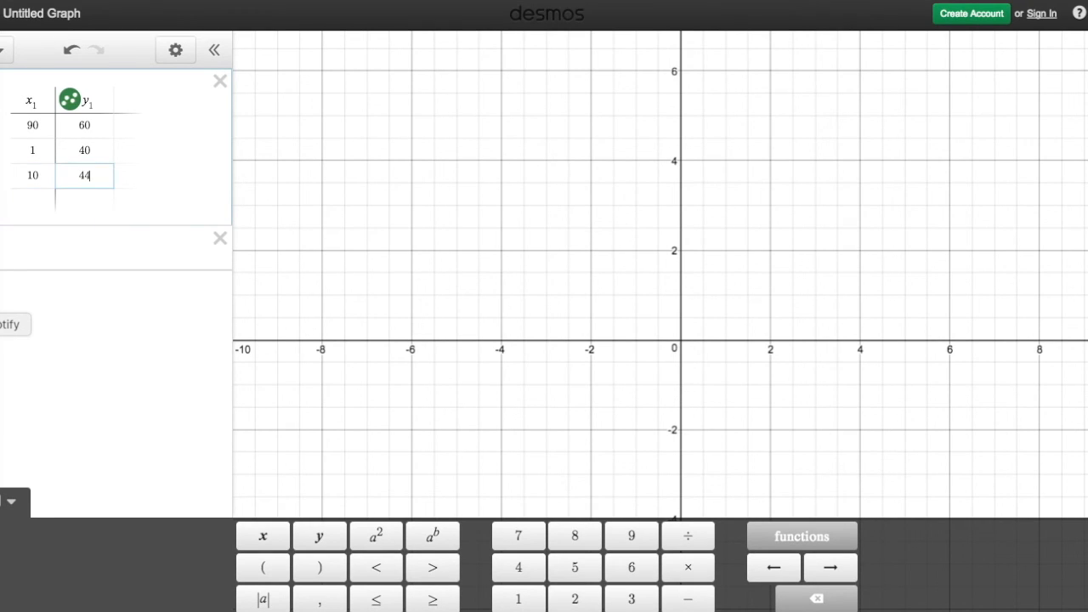
{"action": "key", "text": "Return"}
Add the data rows (15, 46) and (20, 55) to the table.
{"action": "type", "text": "15"}
{"action": "key", "text": "Tab"}
{"action": "type", "text": "46"}
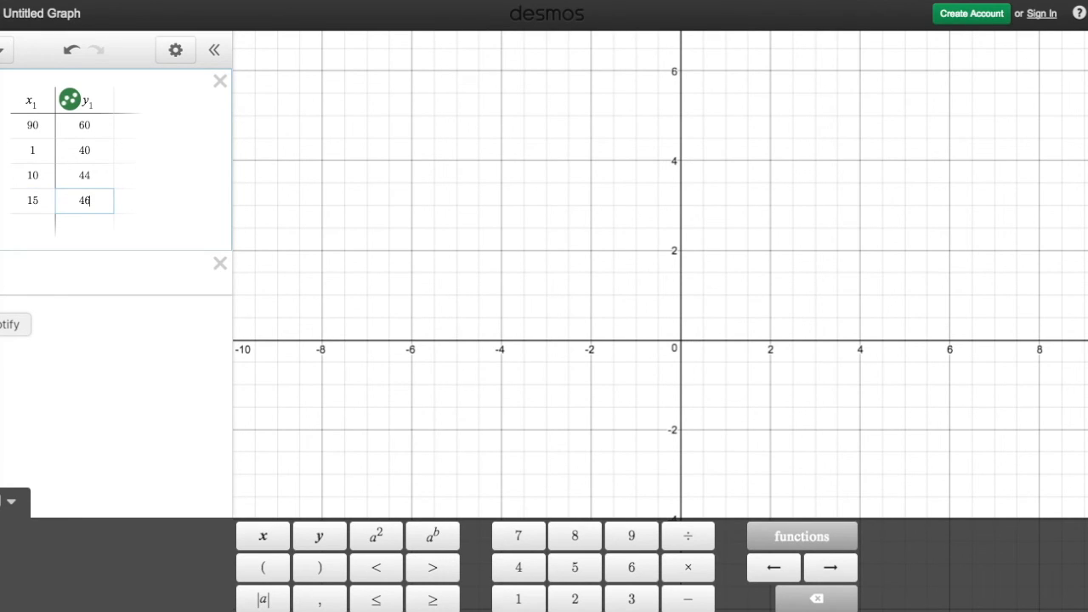
{"action": "key", "text": "Return"}
{"action": "type", "text": "20"}
{"action": "key", "text": "Tab"}
{"action": "type", "text": "55"}
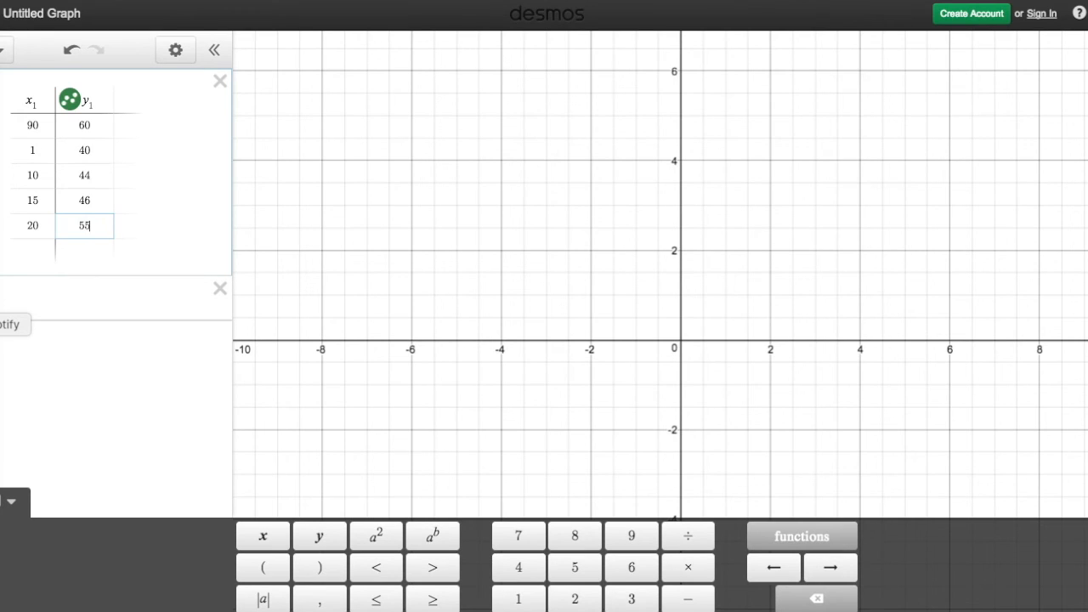
{"action": "key", "text": "Return"}
Add the data rows (30, 56) and (35, 56) to the table.
{"action": "type", "text": "30"}
{"action": "key", "text": "Tab"}
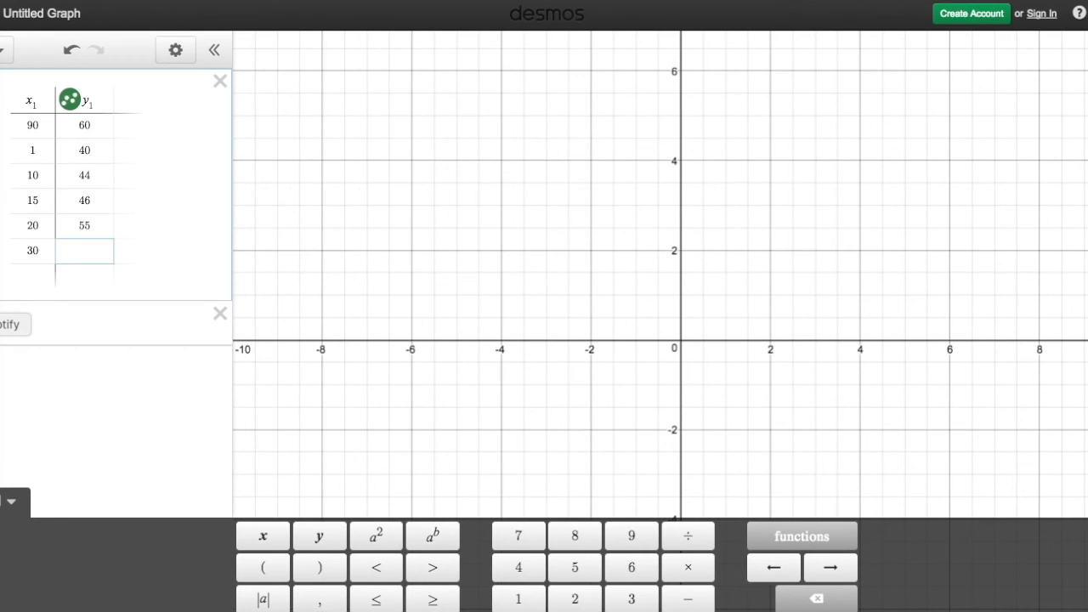
{"action": "type", "text": "56"}
{"action": "key", "text": "Return"}
{"action": "type", "text": "35"}
{"action": "key", "text": "Tab"}
{"action": "type", "text": "56"}
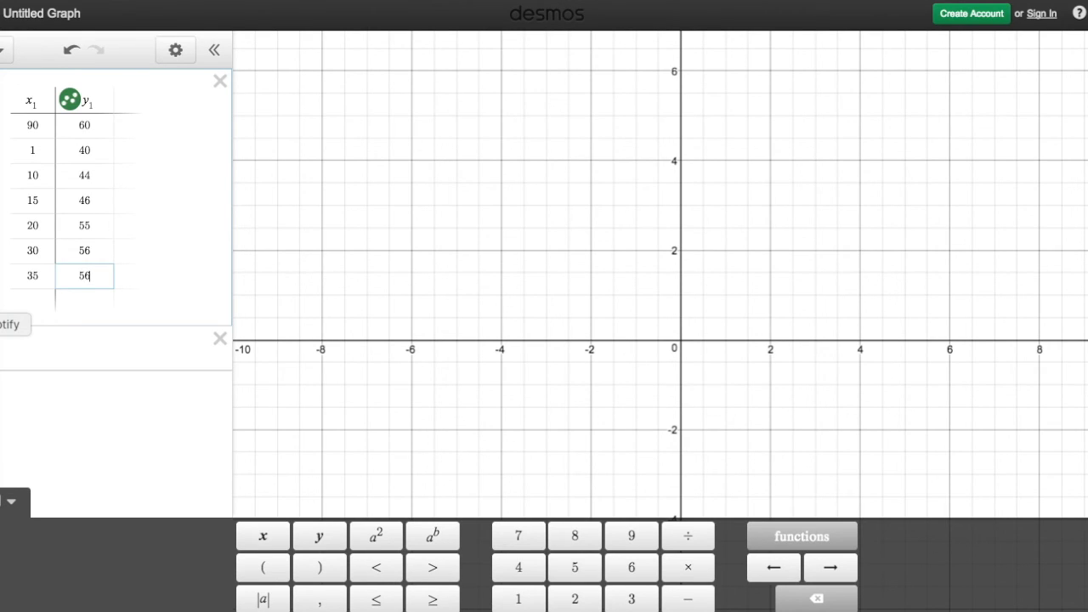
Add the data row (40, 57) below the row for x 35.
{"action": "key", "text": "Tab"}
{"action": "key", "text": "Tab"}
{"action": "type", "text": "40"}
{"action": "key", "text": "Tab"}
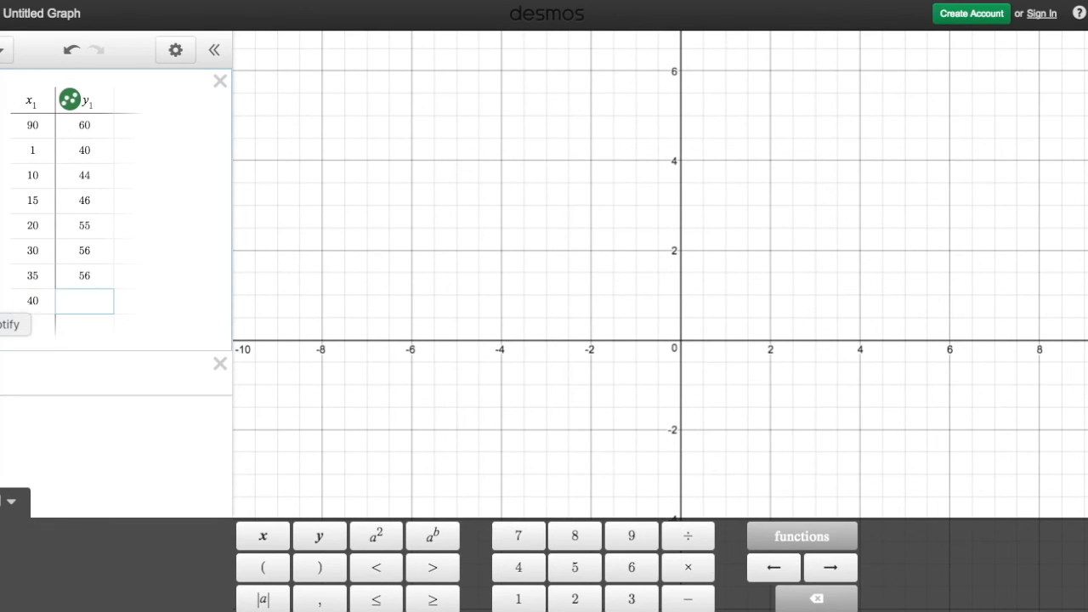
{"action": "type", "text": "57"}
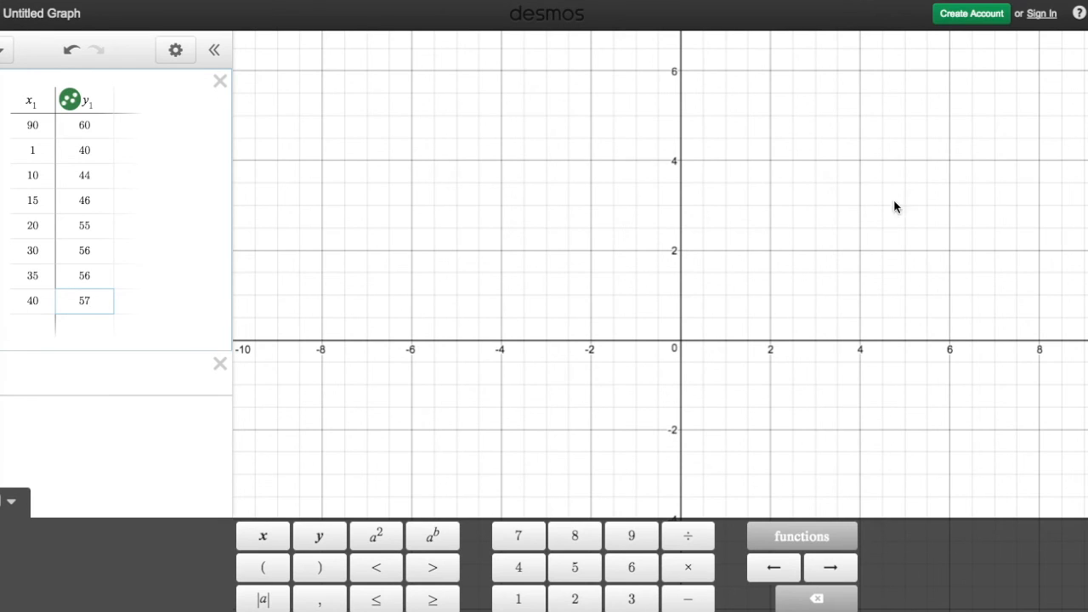
Reframe the graph around the first quadrant, with x reaching about 200 and y about 140, to show all table points.
{"action": "left_click_drag", "start_coordinate": [818, 165], "coordinate": [520, 267]}
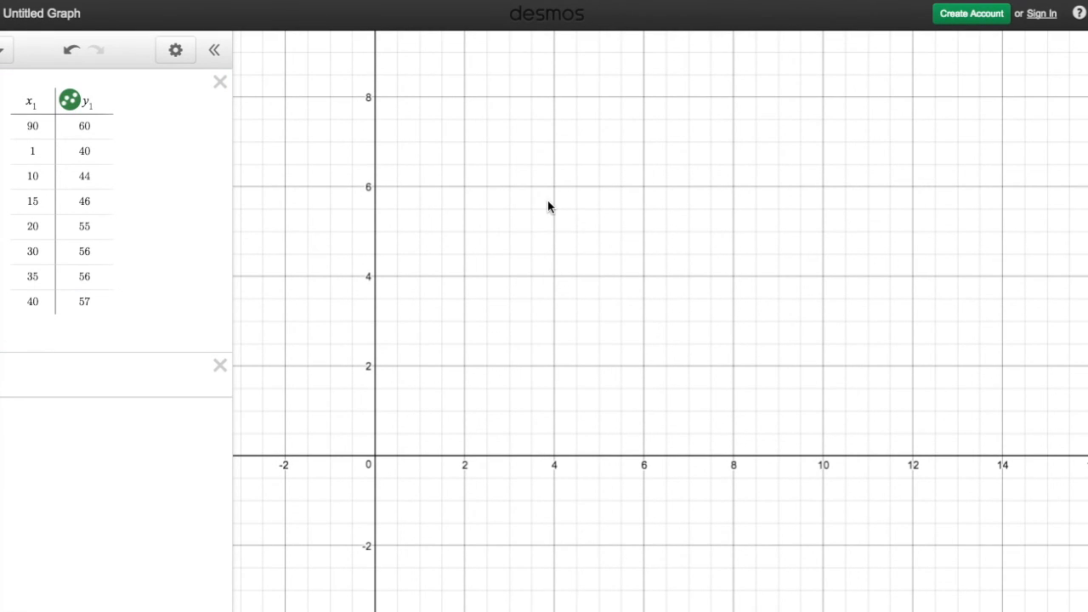
{"action": "scroll", "coordinate": [547, 206], "scroll_direction": "down", "scroll_amount": 3}
{"action": "scroll", "coordinate": [547, 207], "scroll_direction": "down", "scroll_amount": 2}
{"action": "left_click_drag", "start_coordinate": [672, 207], "coordinate": [440, 592]}
{"action": "scroll", "coordinate": [439, 592], "scroll_direction": "down", "scroll_amount": 2}
{"action": "left_click_drag", "start_coordinate": [505, 541], "coordinate": [494, 488]}
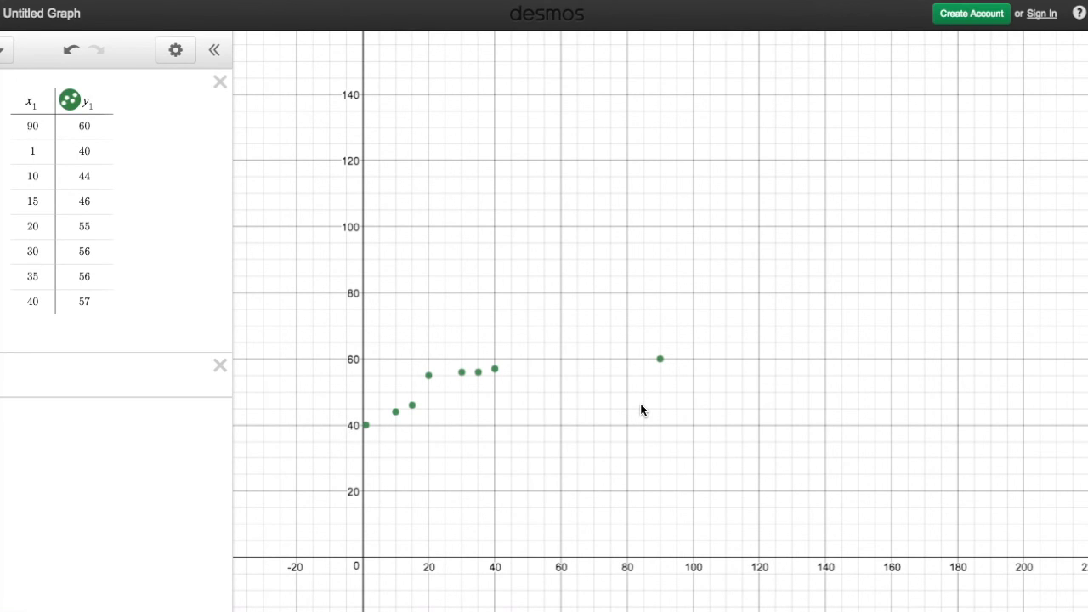
Add a third table column headed Z and enter 6.2 in it for x 90.
{"action": "left_click", "coordinate": [110, 102]}
{"action": "left_click", "coordinate": [125, 109]}
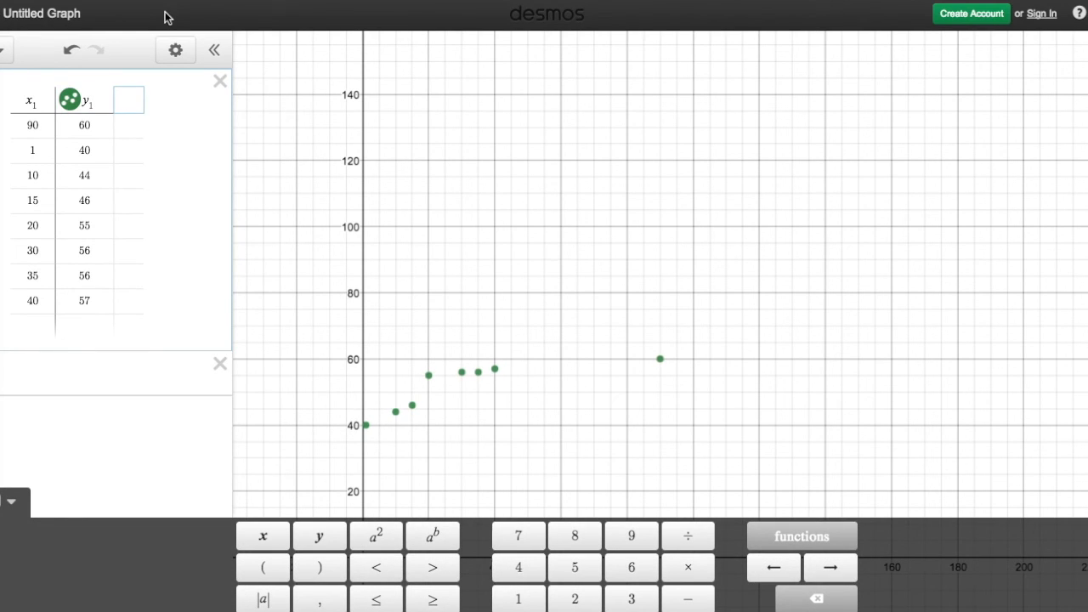
{"action": "type", "text": "Z"}
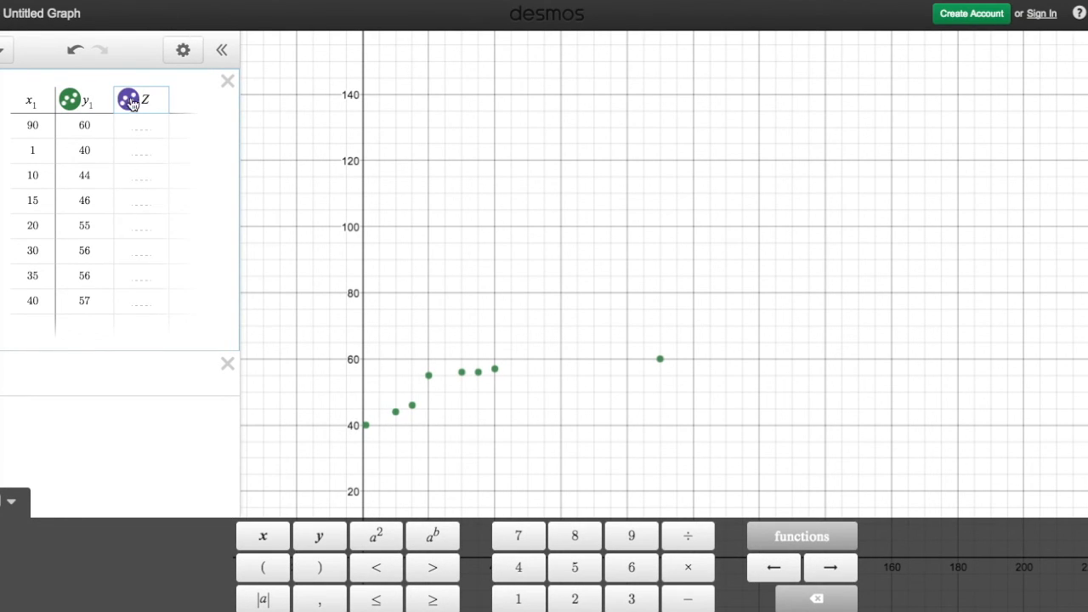
{"action": "left_click", "coordinate": [138, 127]}
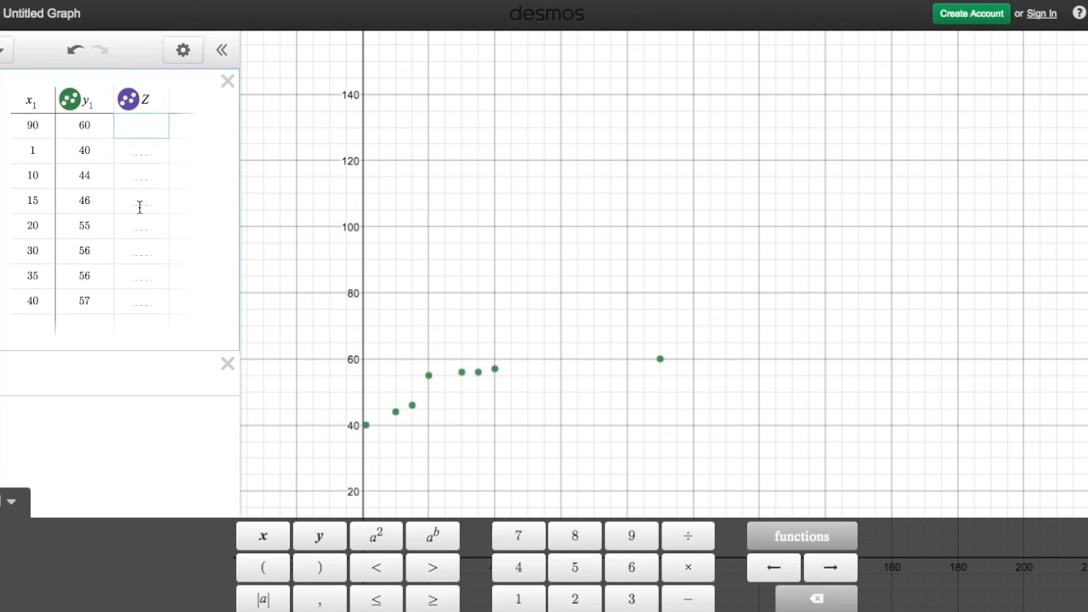
{"action": "type", "text": "3"}
{"action": "key", "text": "BackSpace"}
{"action": "type", "text": "6.2"}
Enter Z values of 3 for x 1 and 2.9 for x 10.
{"action": "left_click", "coordinate": [139, 153]}
{"action": "left_click", "coordinate": [128, 103]}
{"action": "left_click", "coordinate": [128, 103]}
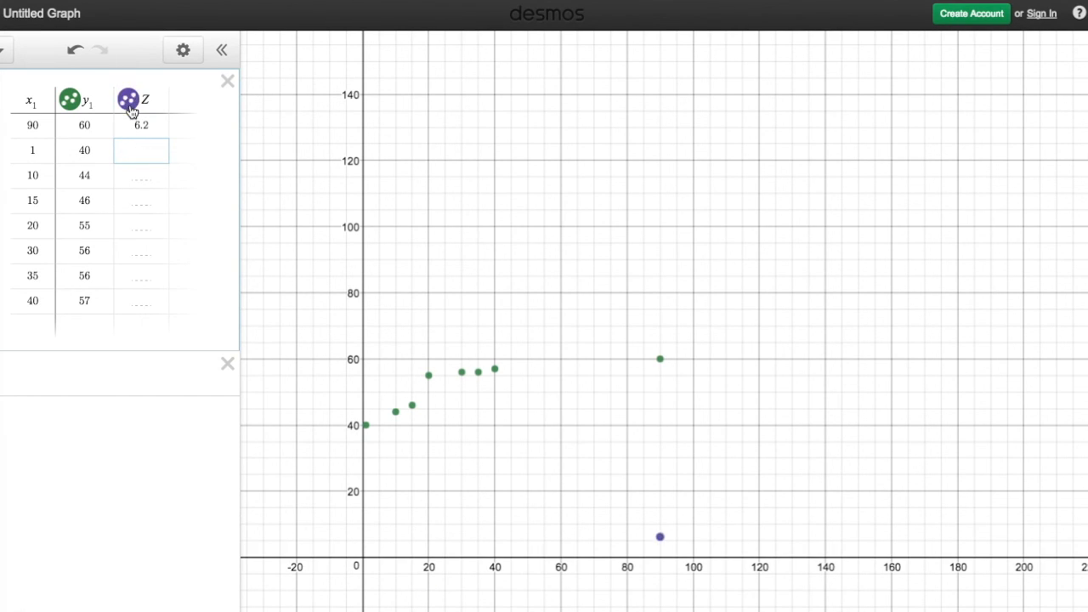
{"action": "left_click", "coordinate": [142, 153]}
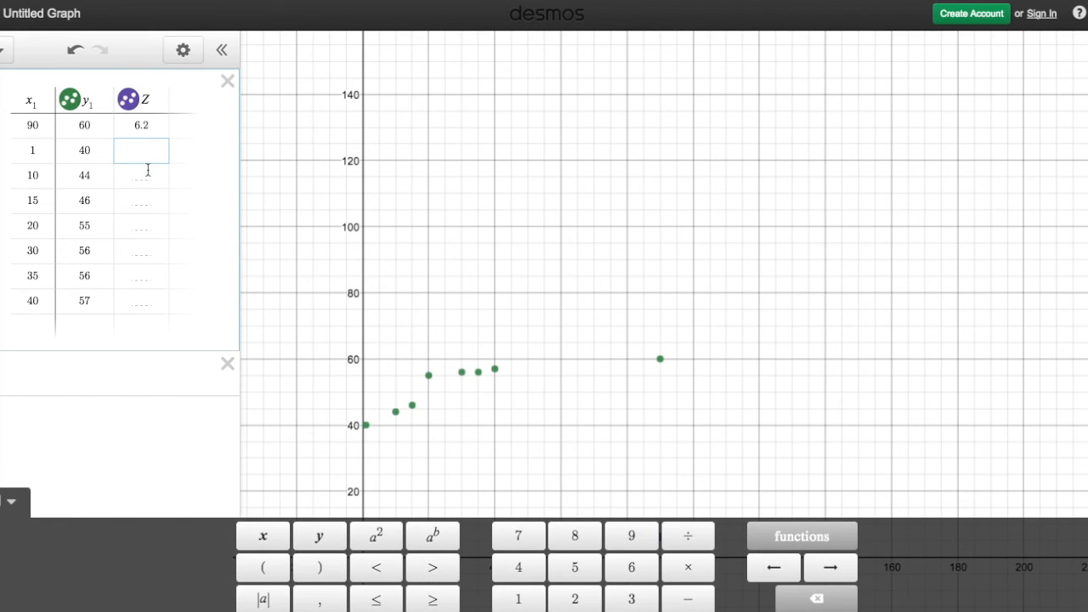
{"action": "type", "text": "3"}
{"action": "key", "text": "Return"}
{"action": "type", "text": "3"}
{"action": "key", "text": "BackSpace"}
{"action": "type", "text": "2.9"}
Enter Z values of 3.2 for x 15, 4 for x 20 and 5 for x 30.
{"action": "left_click", "coordinate": [140, 195]}
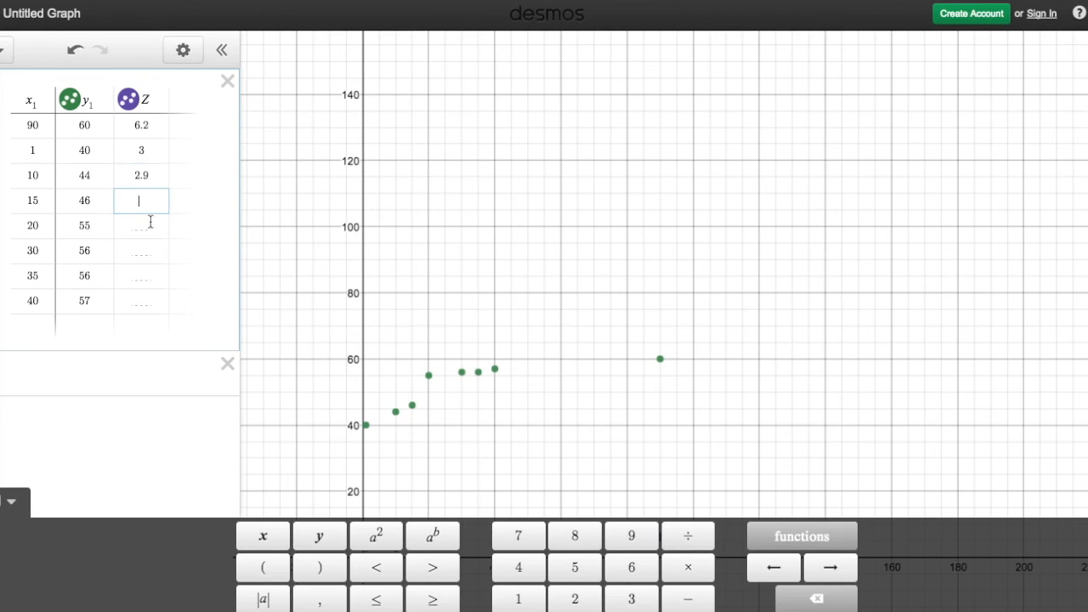
{"action": "type", "text": "3.2"}
{"action": "left_click", "coordinate": [142, 225]}
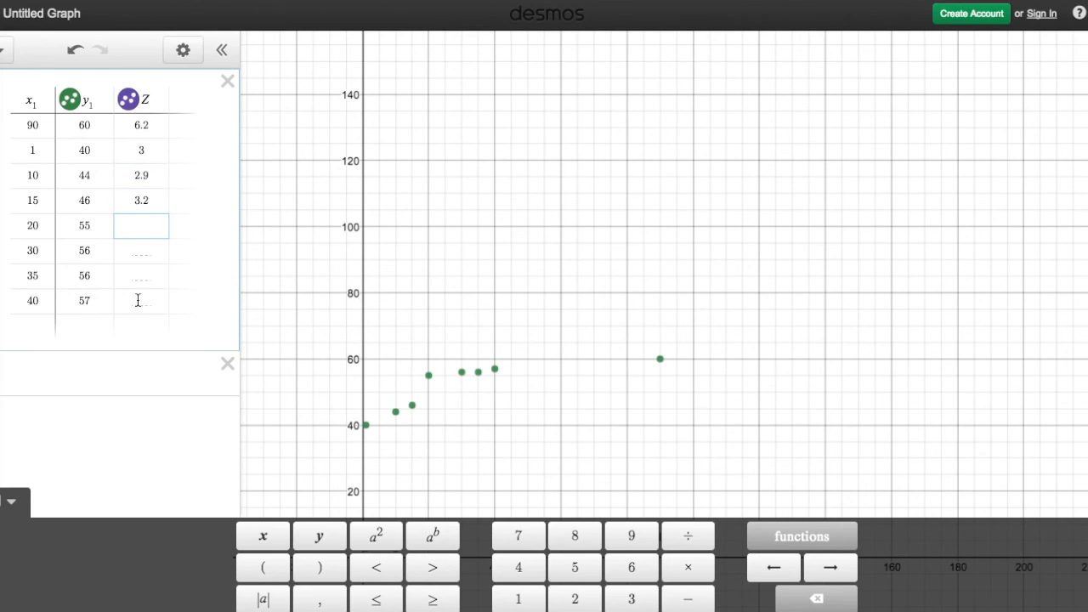
{"action": "type", "text": "4"}
{"action": "left_click", "coordinate": [140, 251]}
{"action": "type", "text": "5"}
Complete the Z column with 5.2 for x 35 and 5.4 for x 40.
{"action": "left_click", "coordinate": [138, 276]}
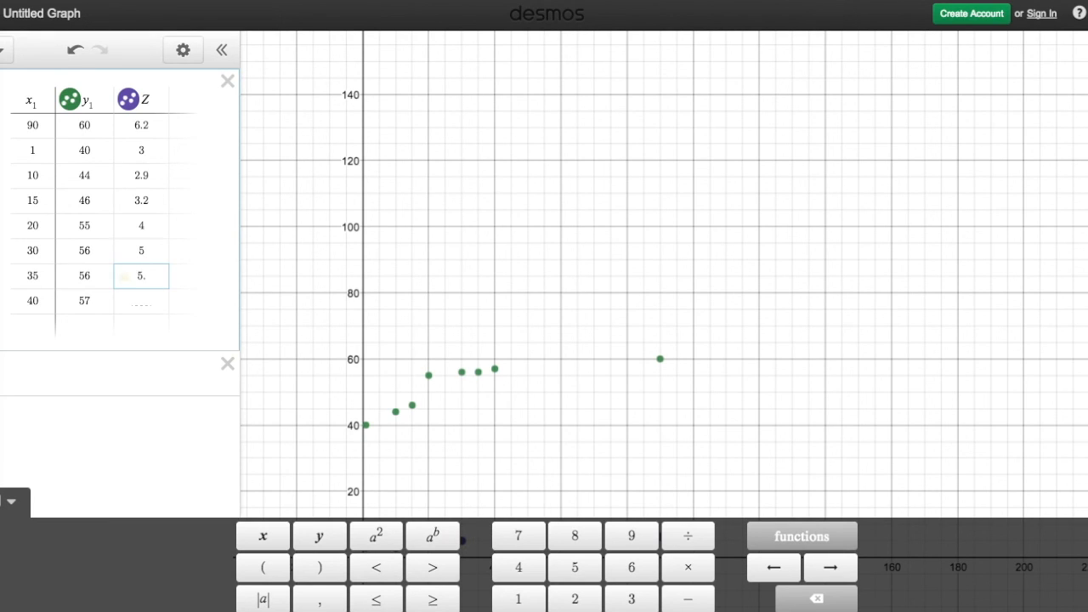
{"action": "type", "text": "2"}
{"action": "left_click", "coordinate": [153, 302]}
{"action": "type", "text": "5.4"}
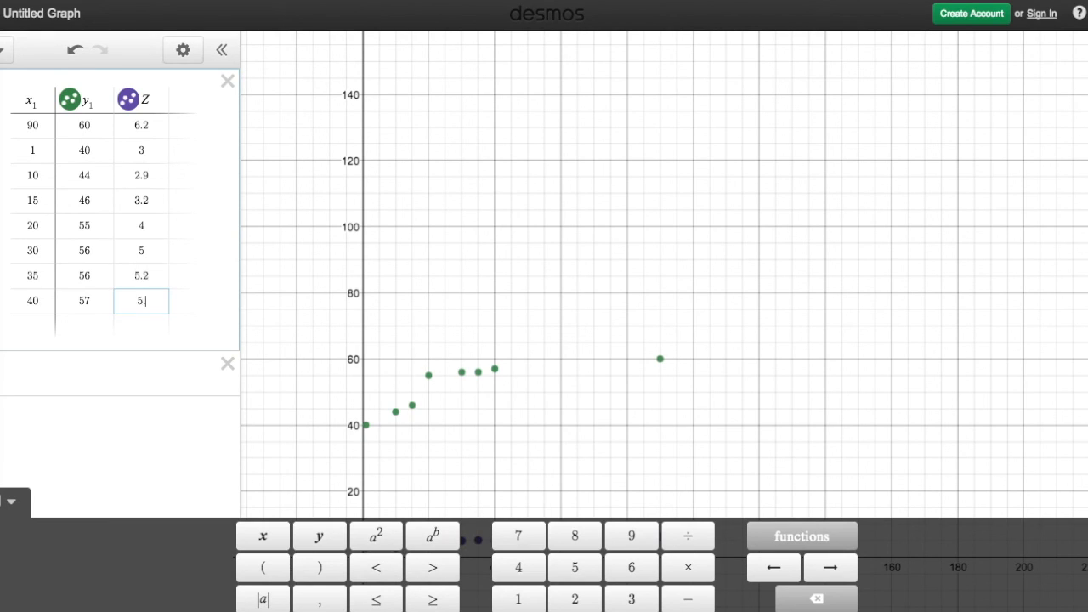
{"action": "left_click", "coordinate": [197, 317]}
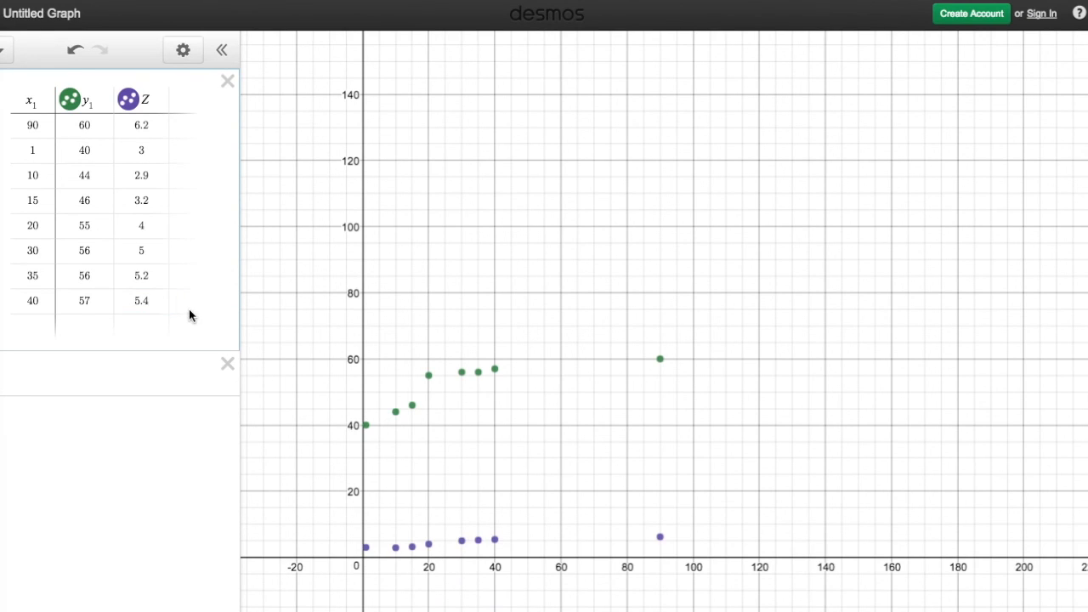